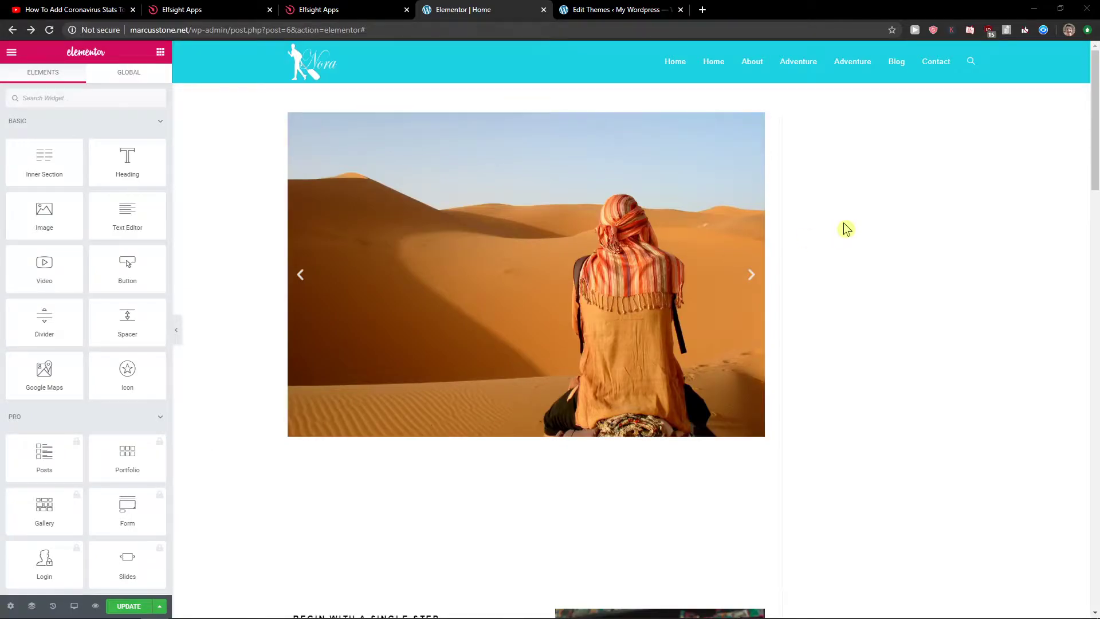
scroll(843, 228, "down", 2)
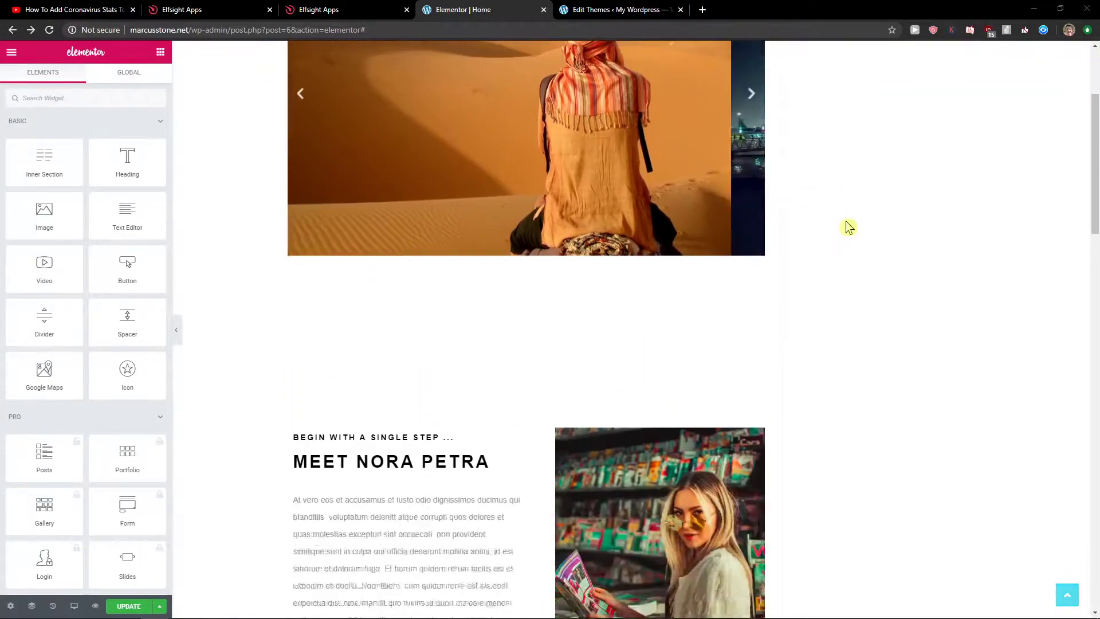
scroll(846, 227, "up", 2)
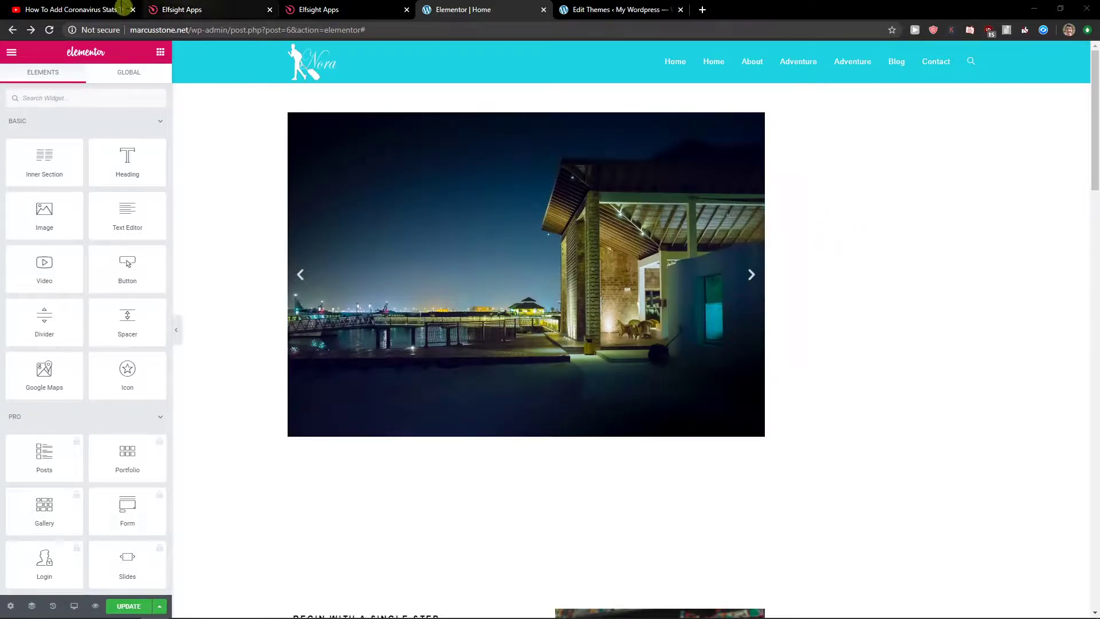
Step: Switch to the YouTube tutorial whose description holds the Elfsight widget link
left_click(64, 8)
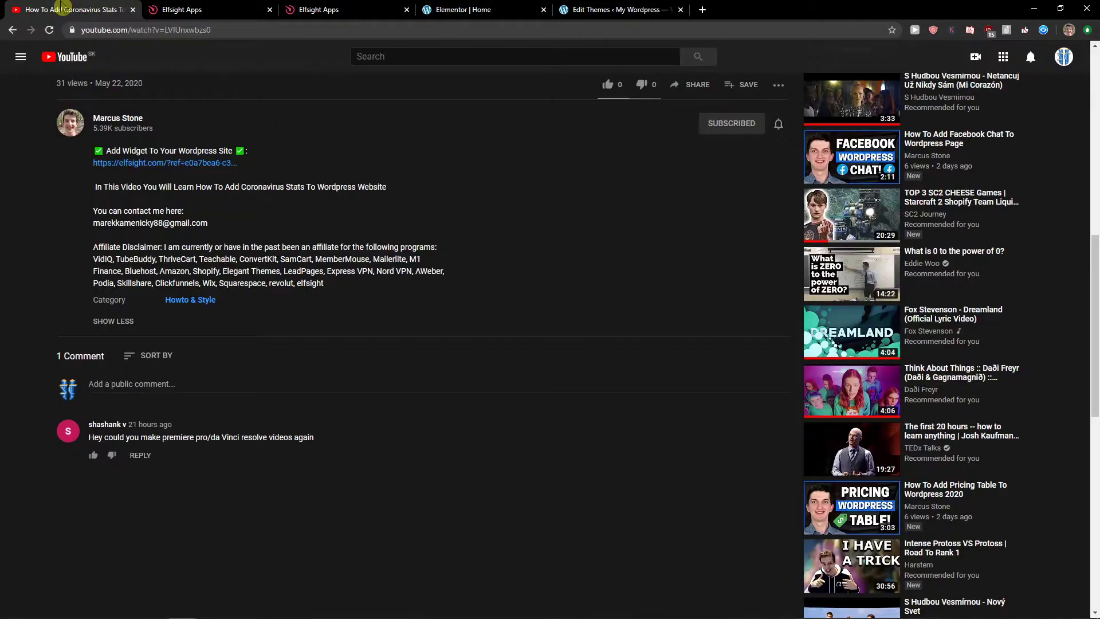
Step: Open the elfsight.com link from the video description and view the new Elfsight tab
left_click(165, 168)
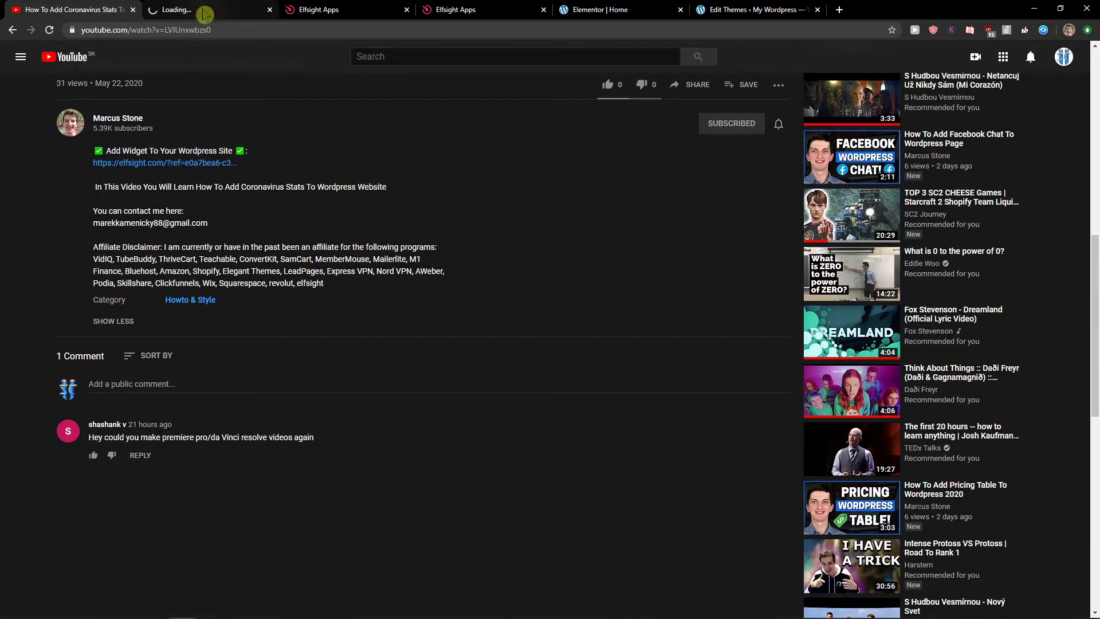
left_click(207, 14)
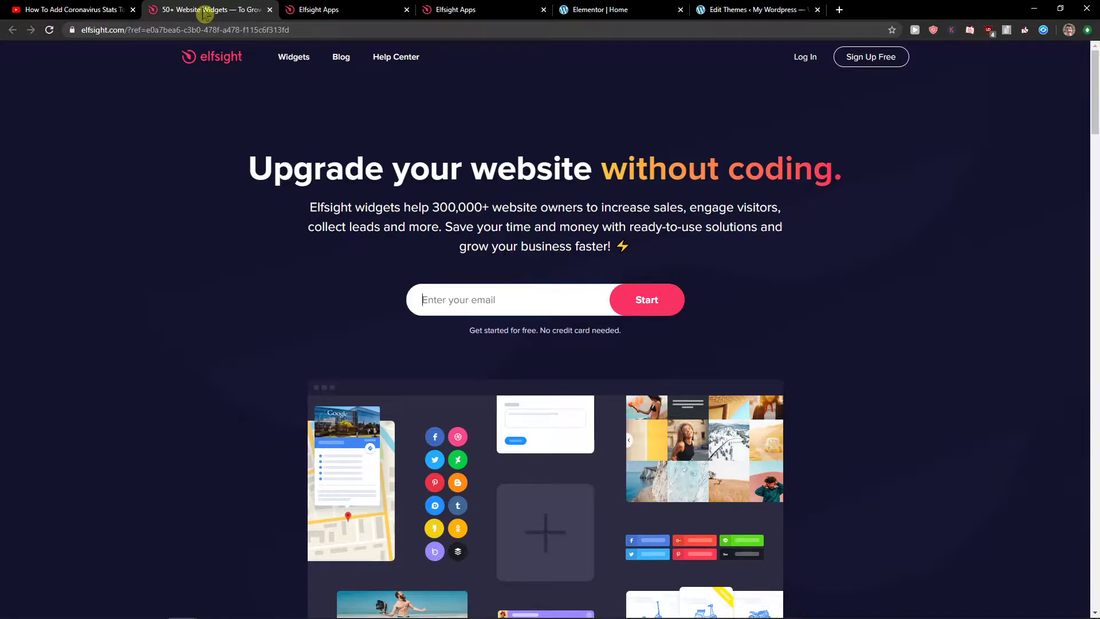
Step: Visit Elfsight's Sign Up Free page, close the duplicate Elfsight tab and go back
left_click(852, 57)
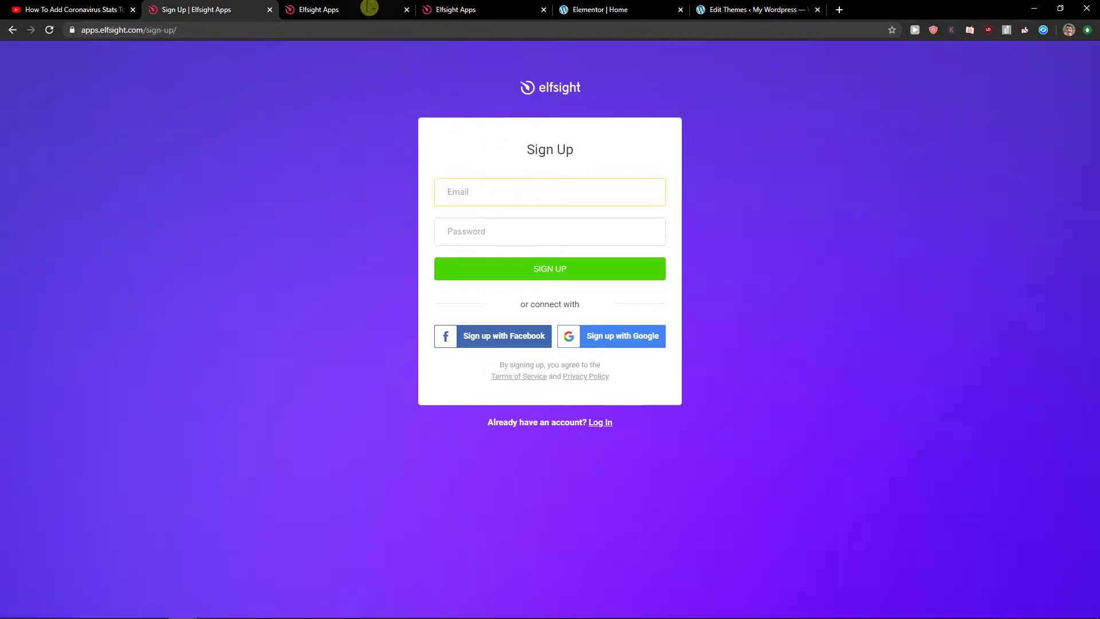
left_click(406, 10)
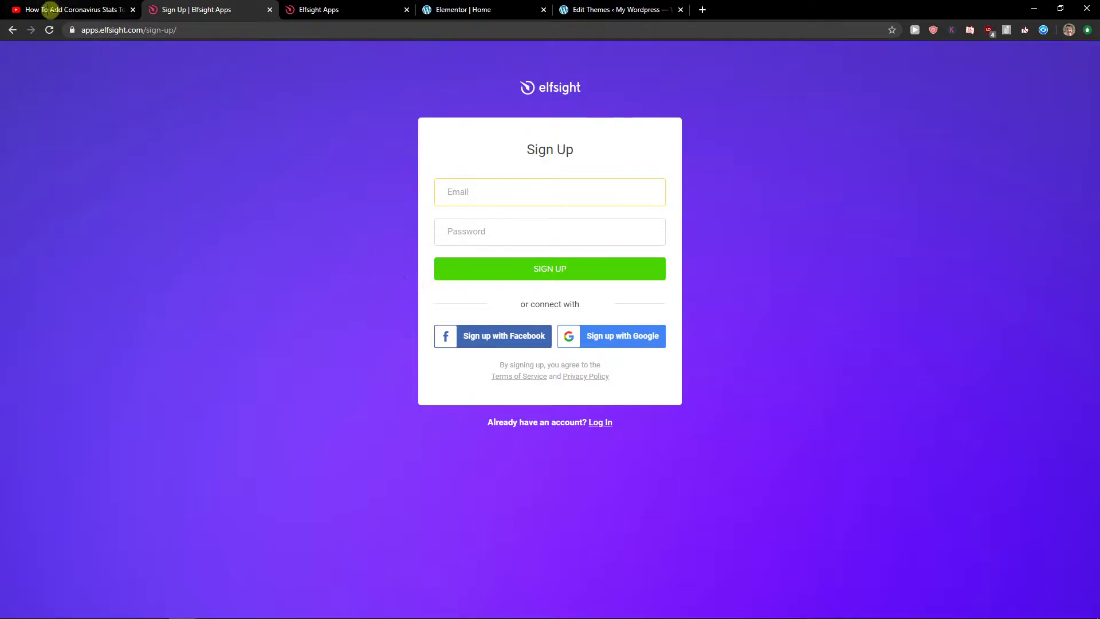
left_click(12, 32)
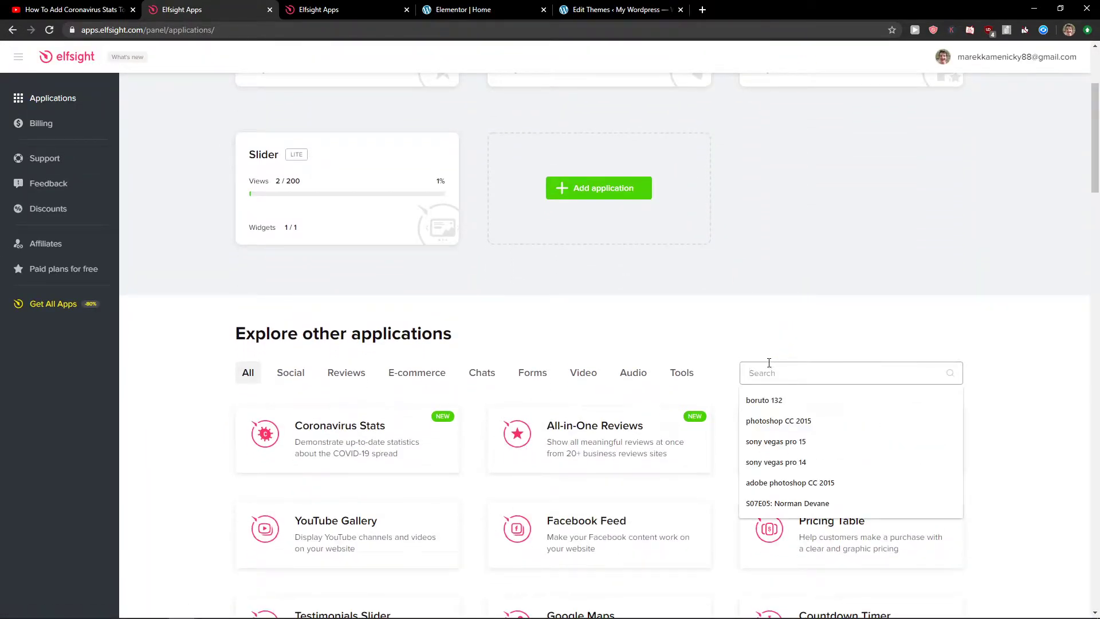
type("vib")
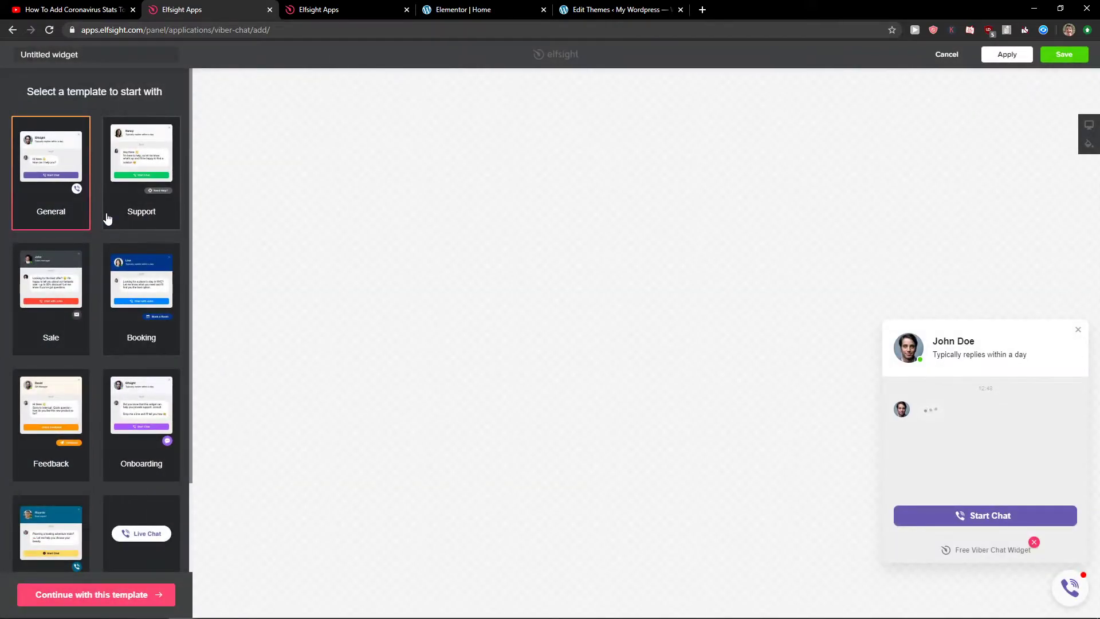
Step: Choose the General template for the Viber Chat widget, review its settings, and save it
left_click(129, 215)
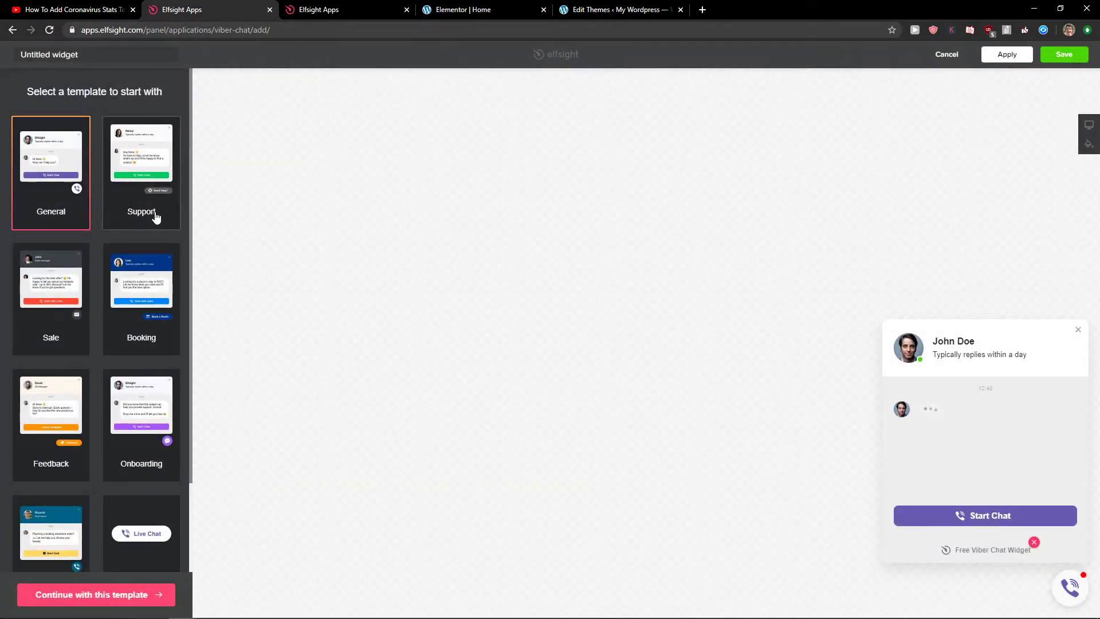
left_click(64, 222)
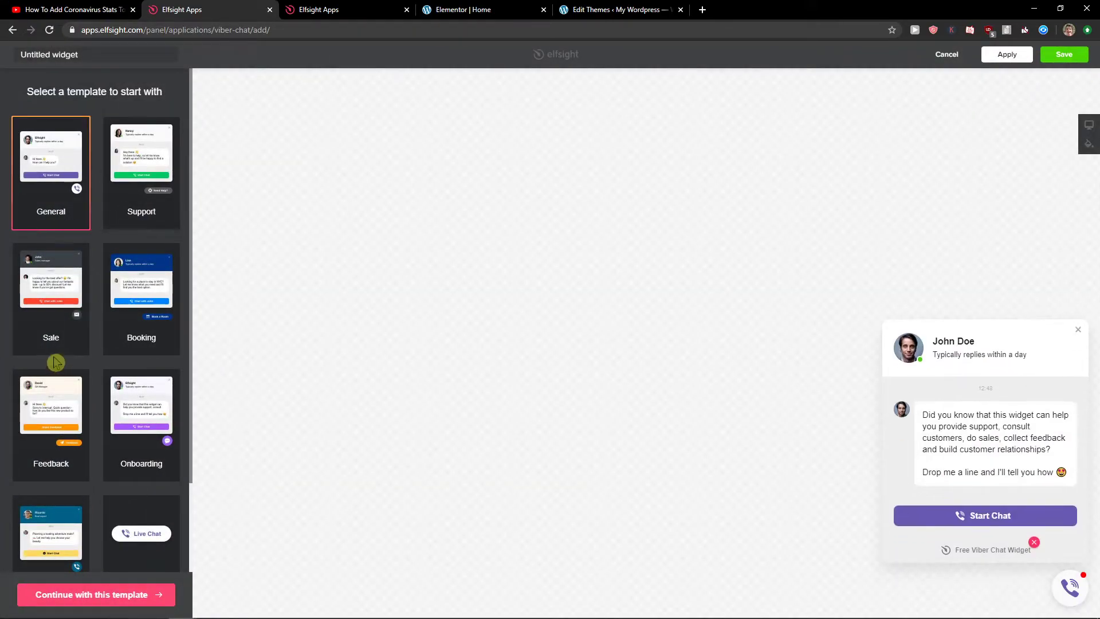
left_click(122, 599)
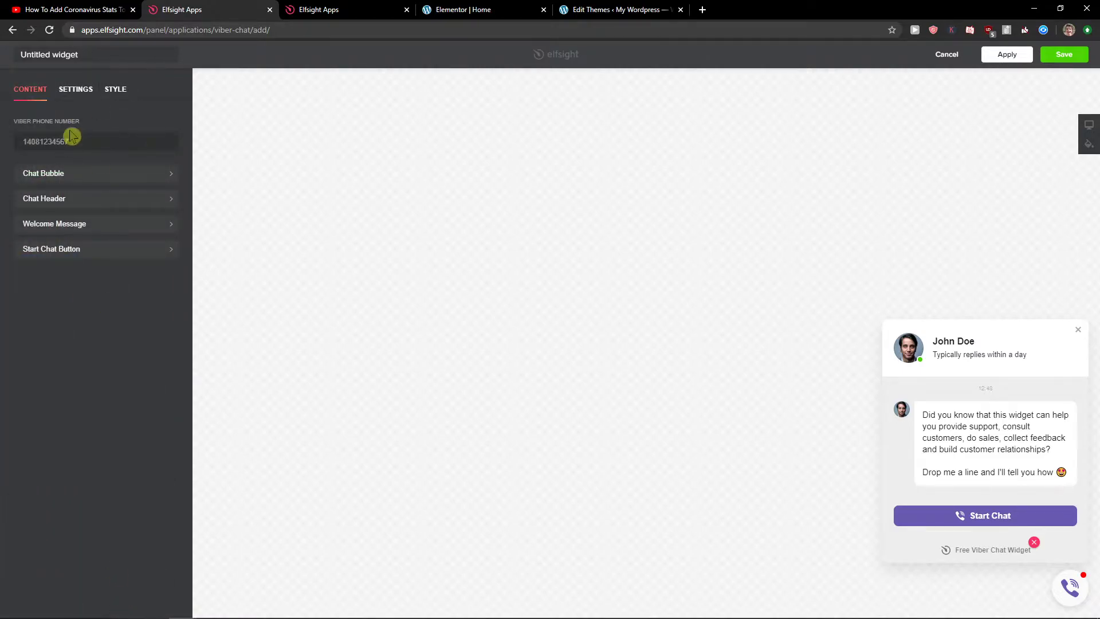
left_click(84, 96)
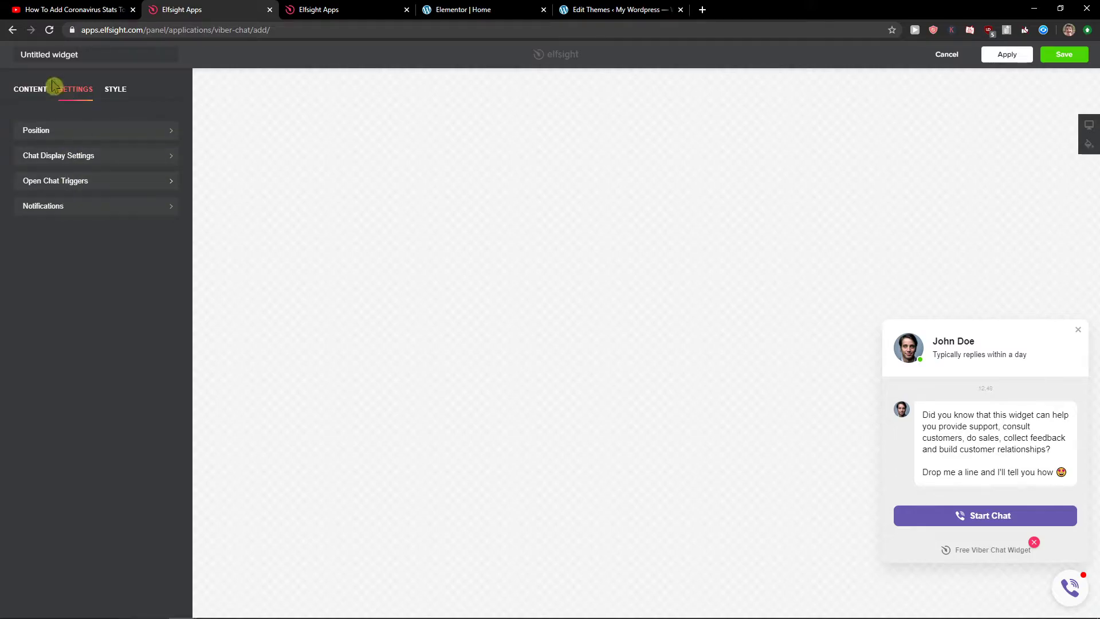
left_click(1063, 54)
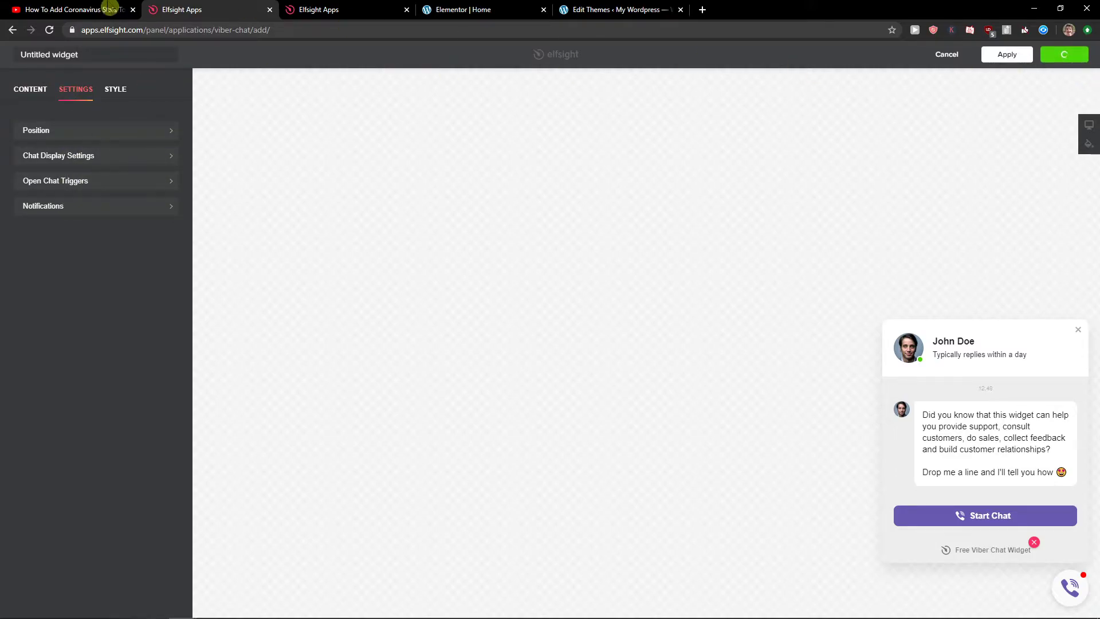
Step: Copy the Viber widget's installation code and return to the Elementor Home editor
left_click(337, 8)
left_click(421, 193)
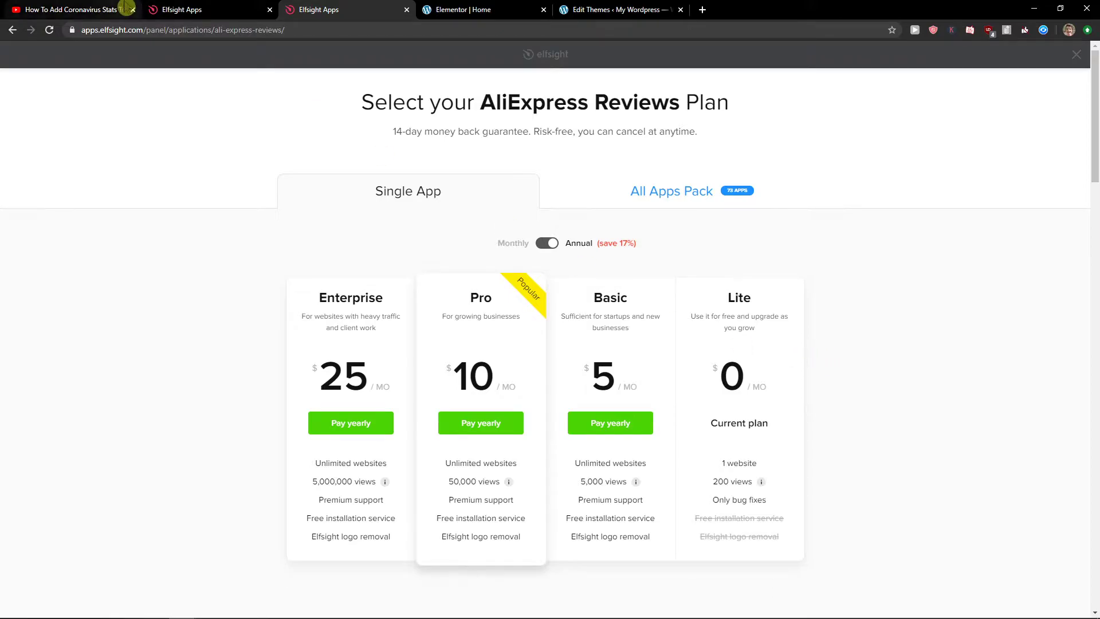
left_click(168, 10)
left_click(438, 347)
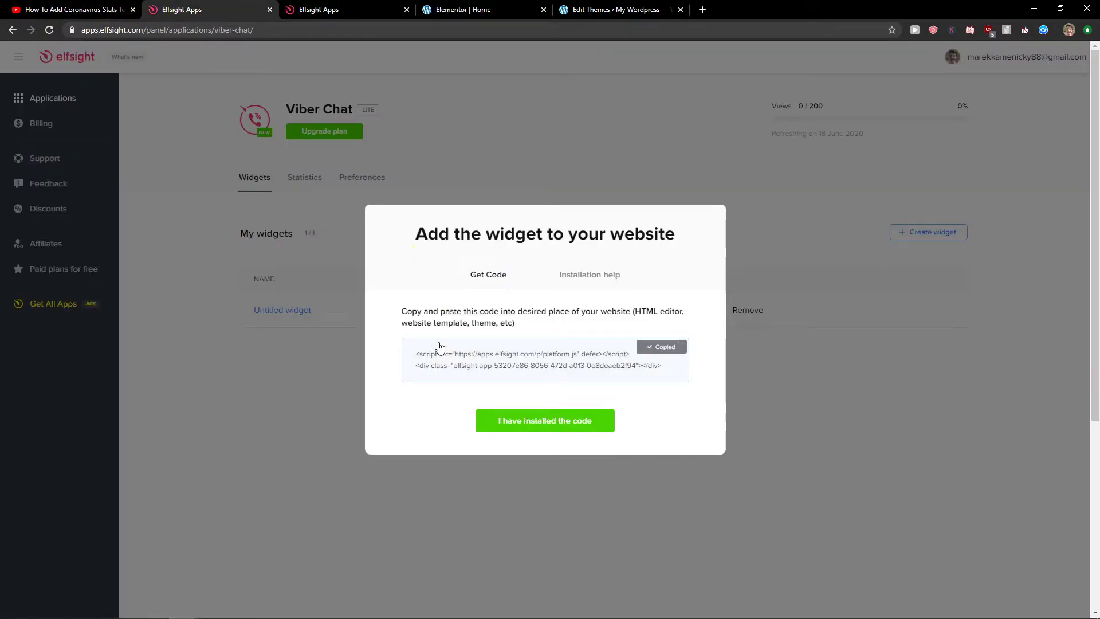
left_click(447, 9)
left_click(46, 97)
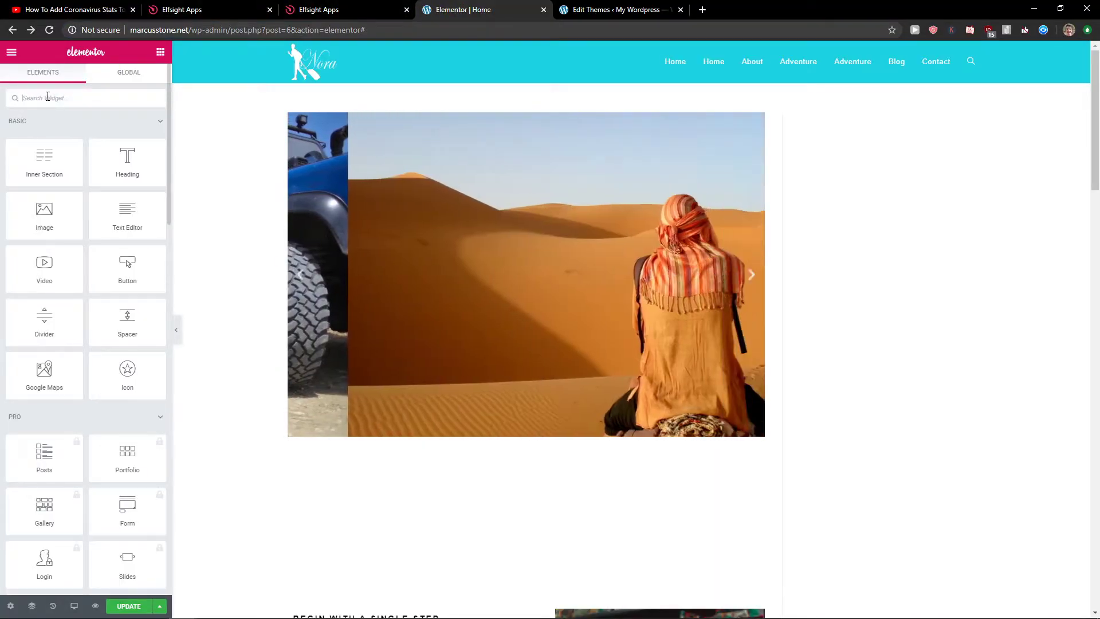
type("html")
left_click_drag(44, 138, 335, 442)
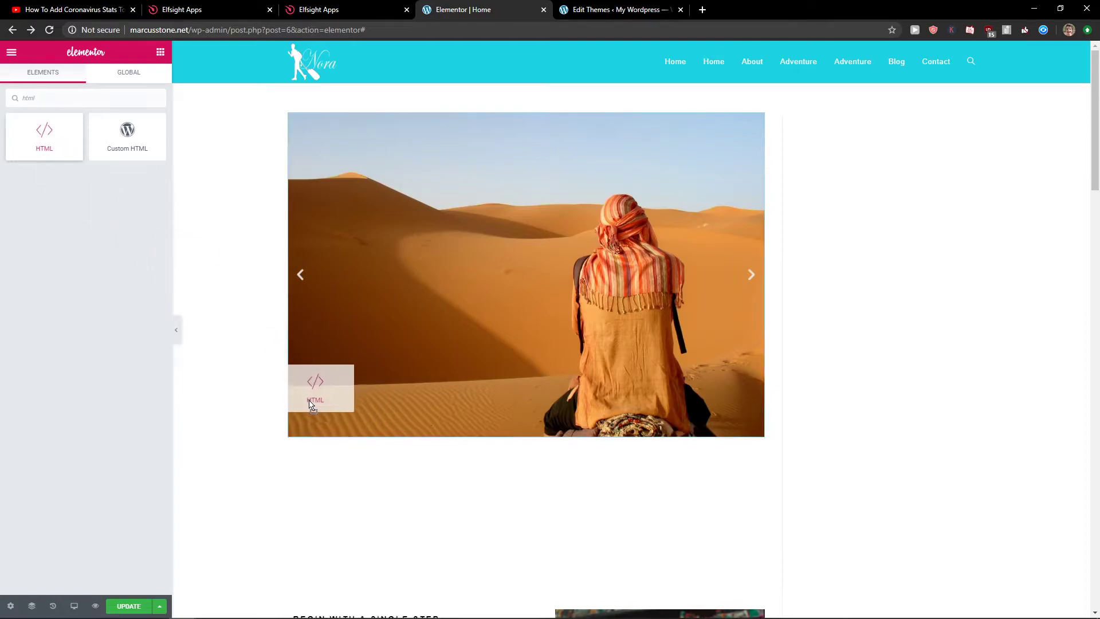
left_click(99, 193)
key("ctrl+v")
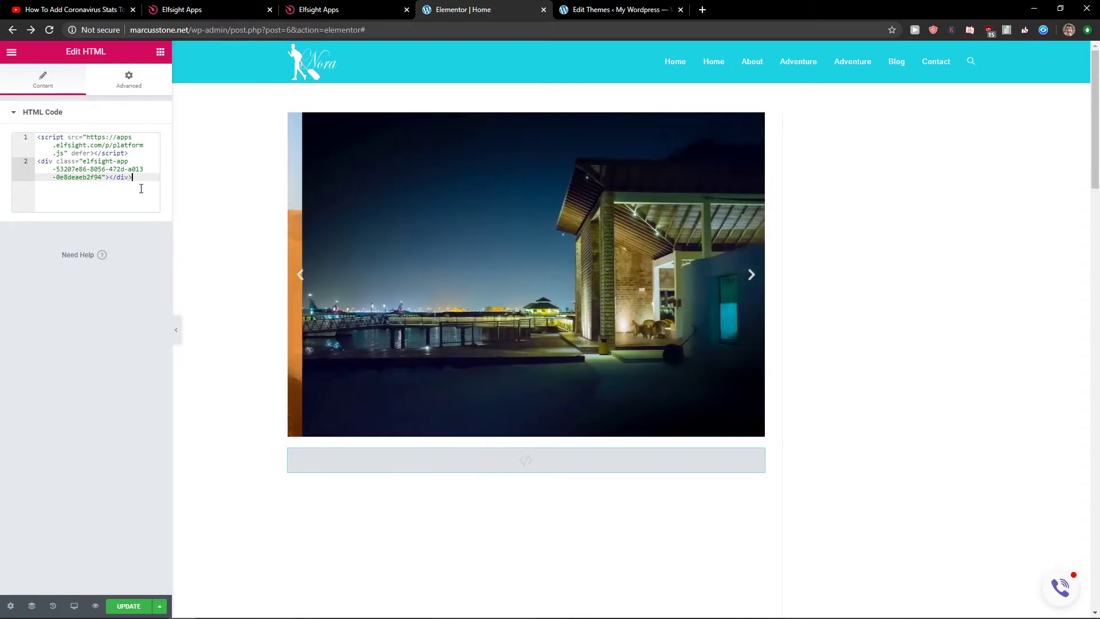
left_click(955, 370)
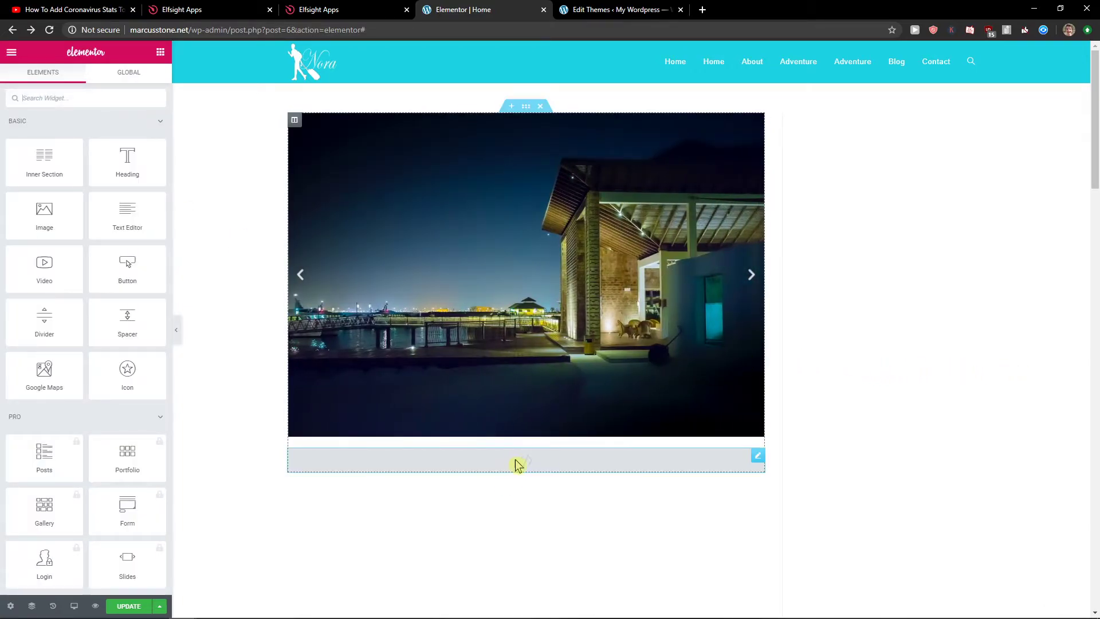
mouse_move(526, 460)
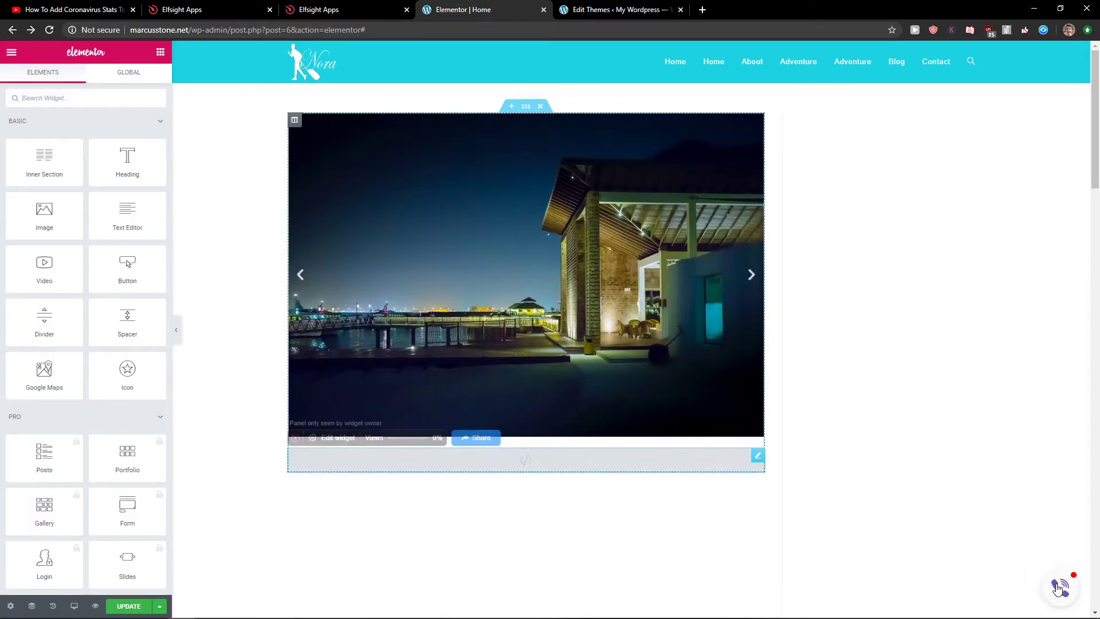
left_click(1058, 586)
left_click(1058, 587)
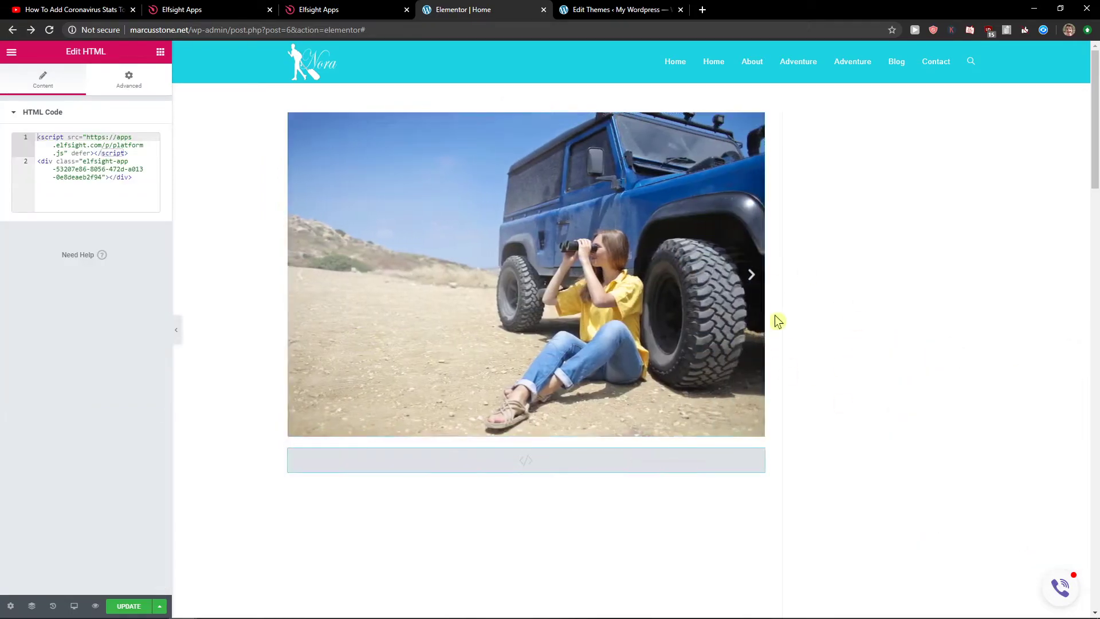
key("ctrl+a")
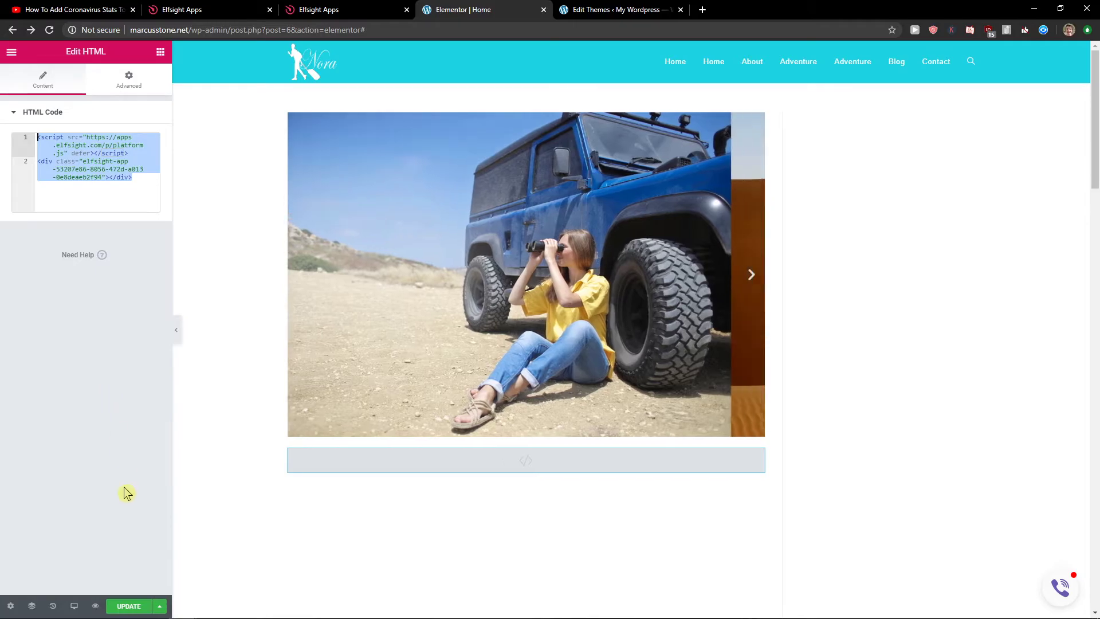
key("Delete")
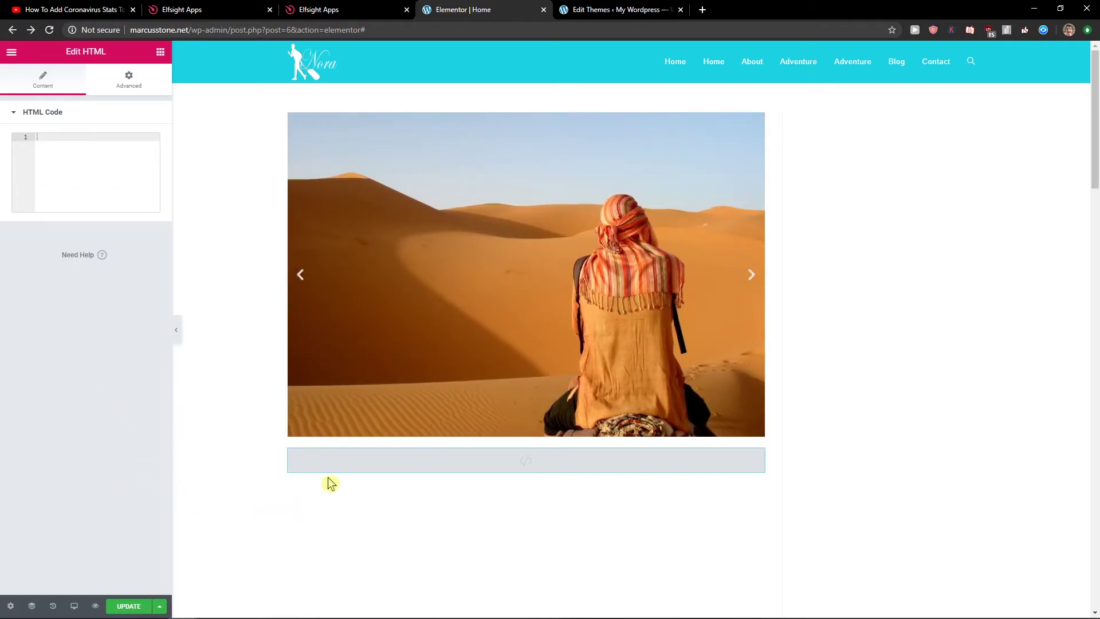
right_click(337, 456)
Step: Delete the HTML widget from the page and open the WordPress theme file editor
left_click(363, 605)
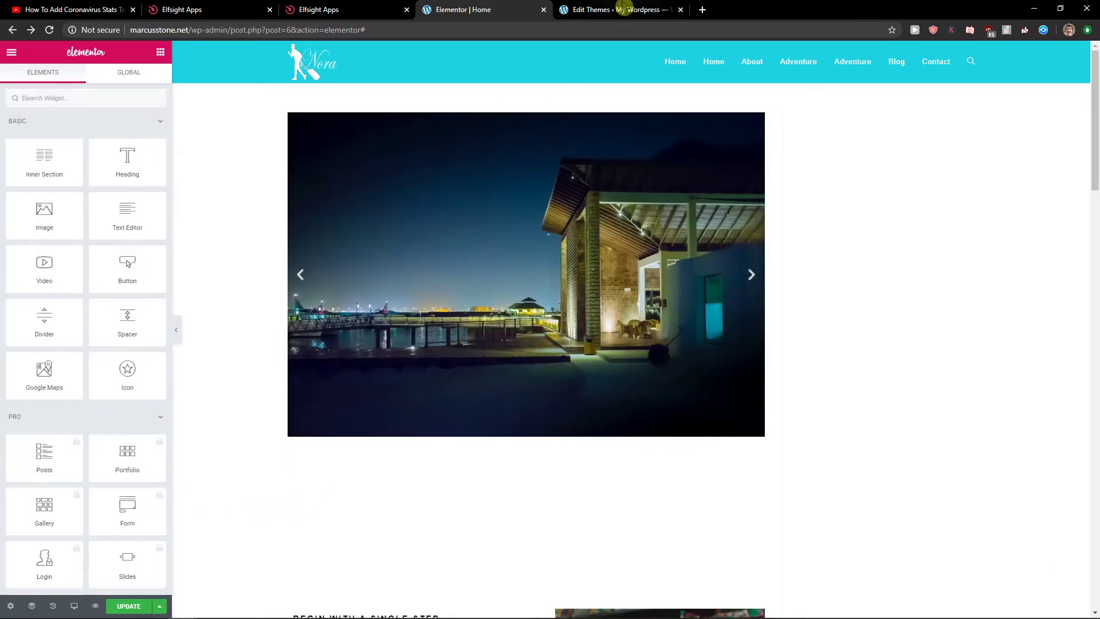
left_click(618, 9)
left_click(40, 75)
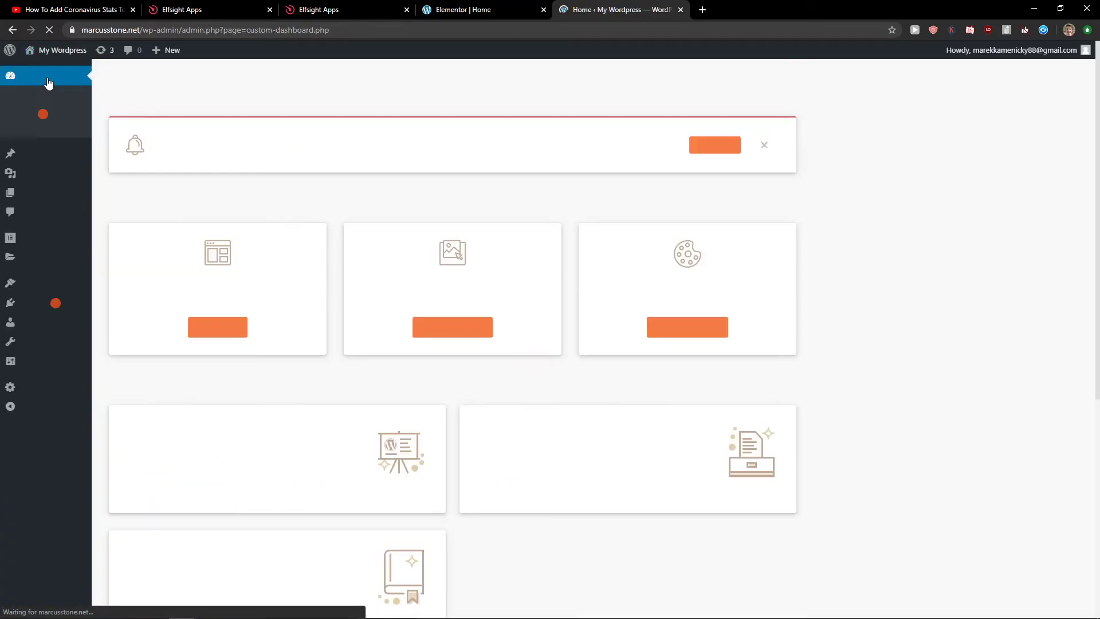
mouse_move(43, 283)
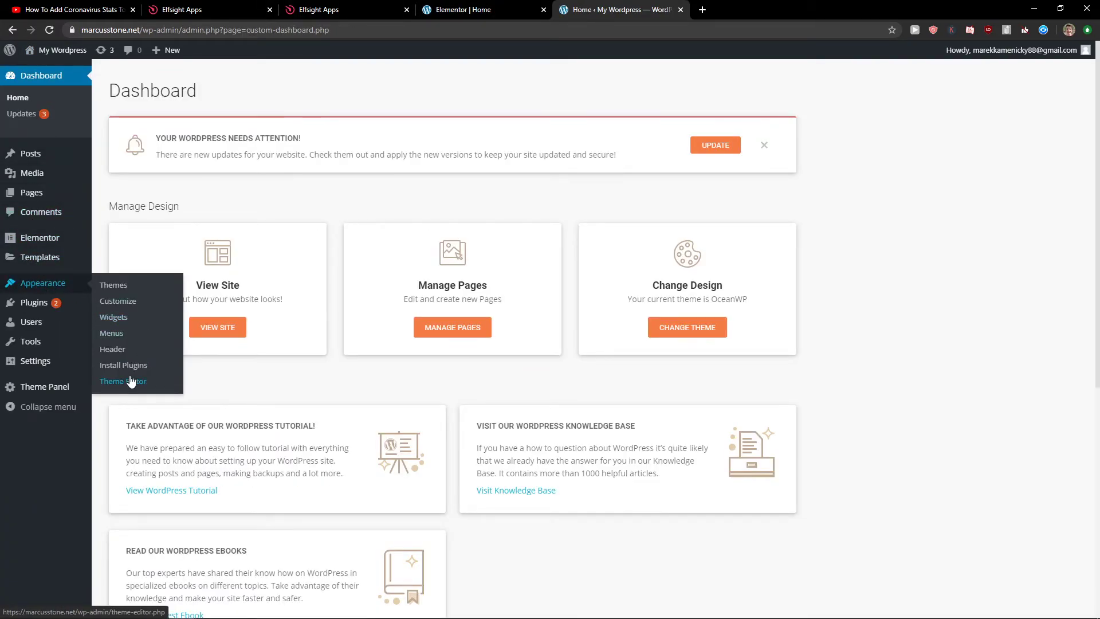
left_click(129, 382)
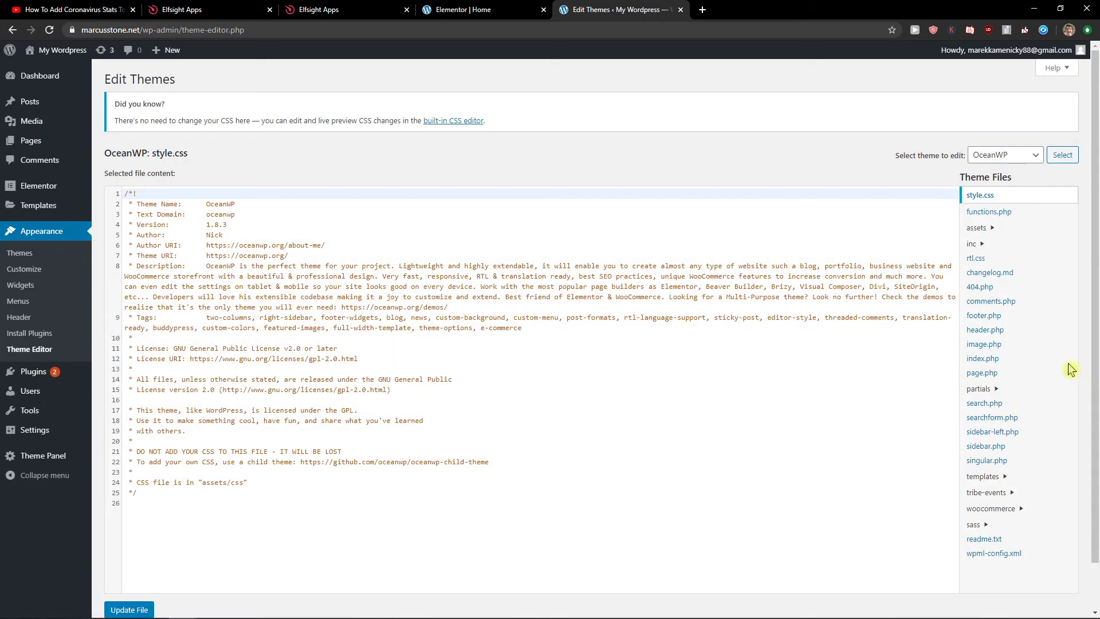
Step: Paste the Elfsight code after </head> in OceanWP's header.php and update the file
left_click(985, 330)
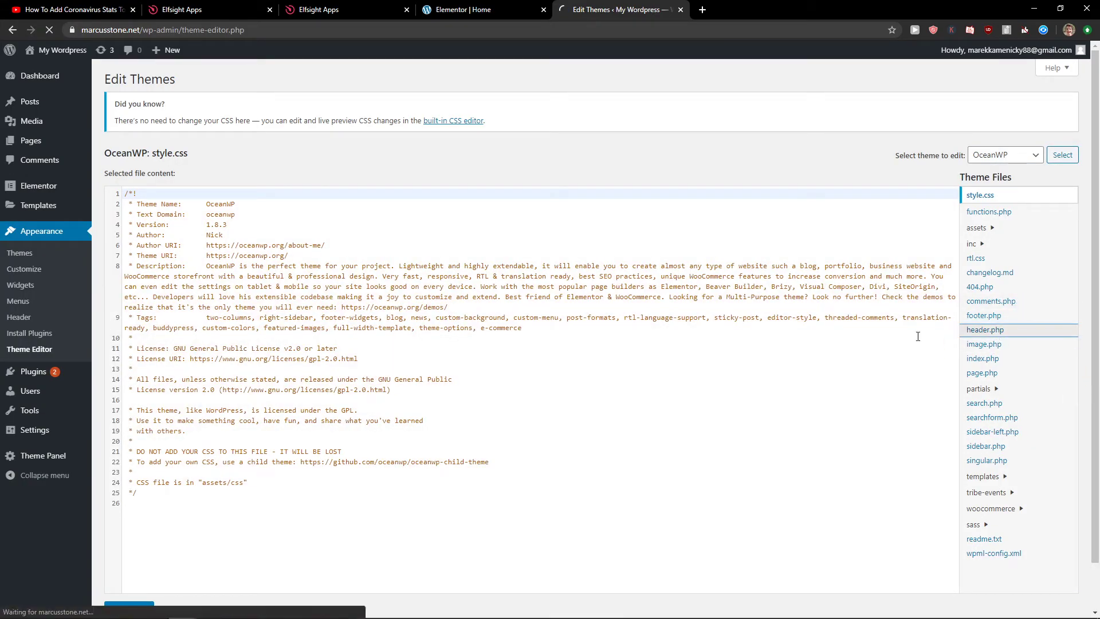
left_click(237, 283)
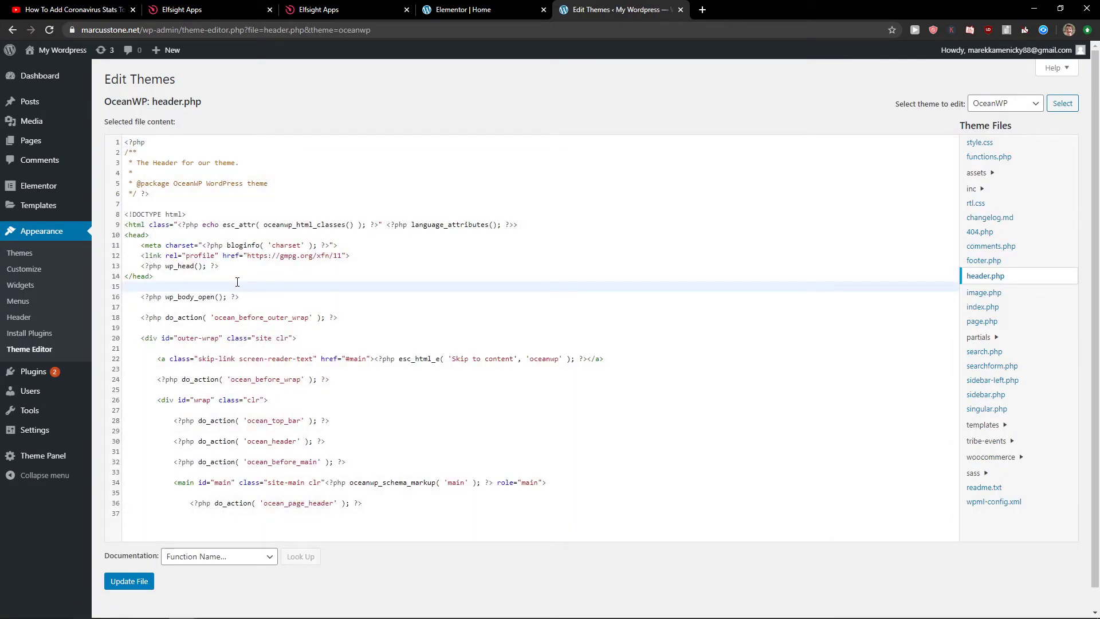
key("ctrl+v")
left_click(135, 585)
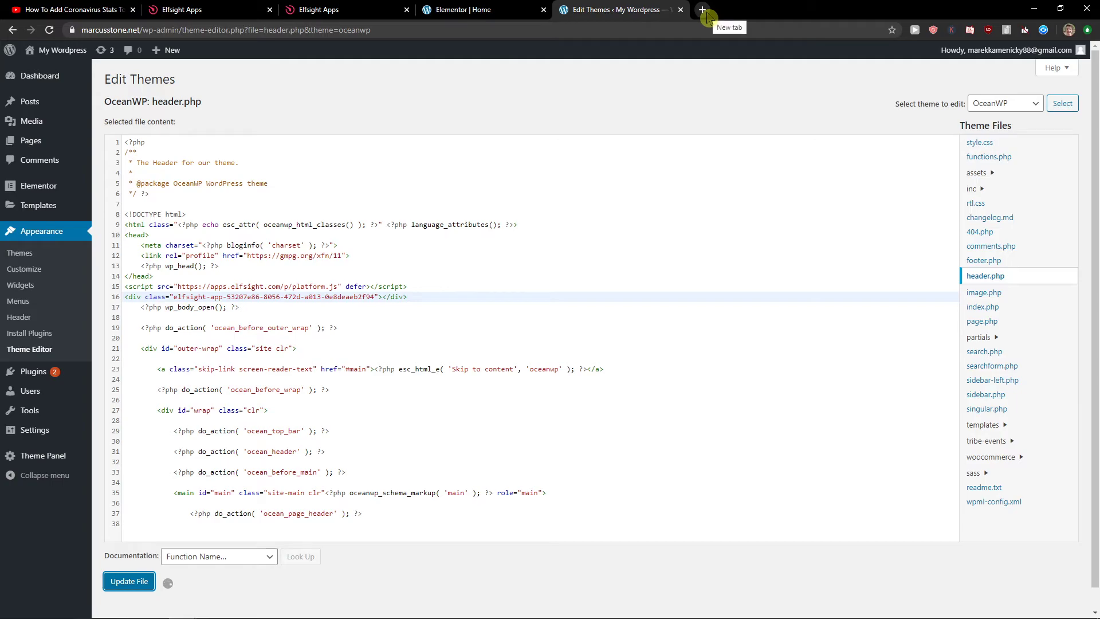
Step: Load marcusstone.net in an incognito window and open its Viber chat panel
key("ctrl+shift+n")
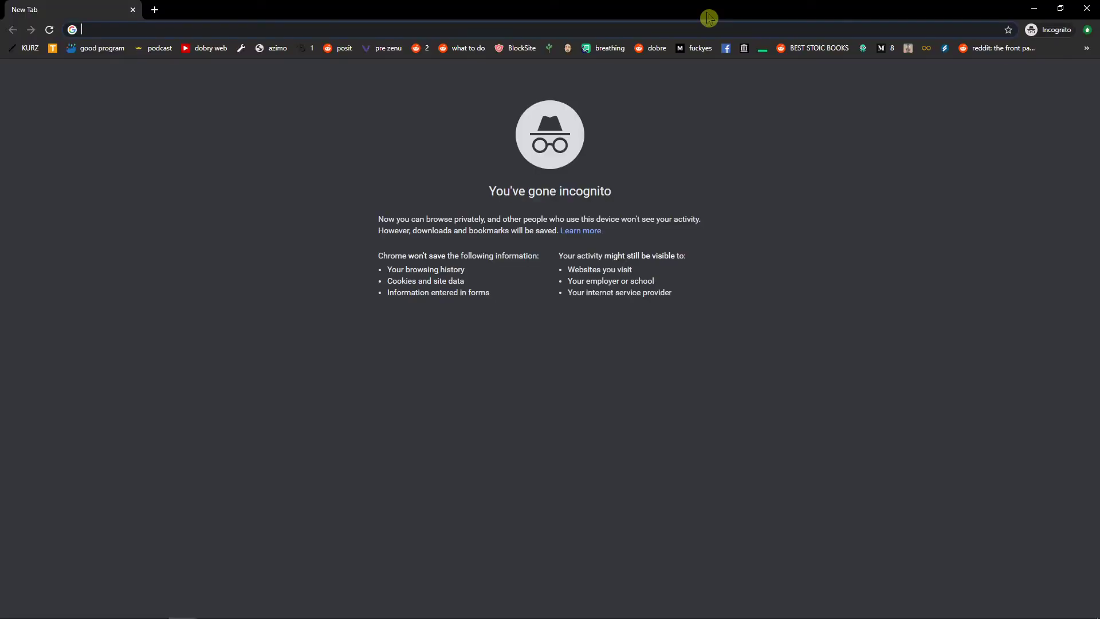
type("marcussot")
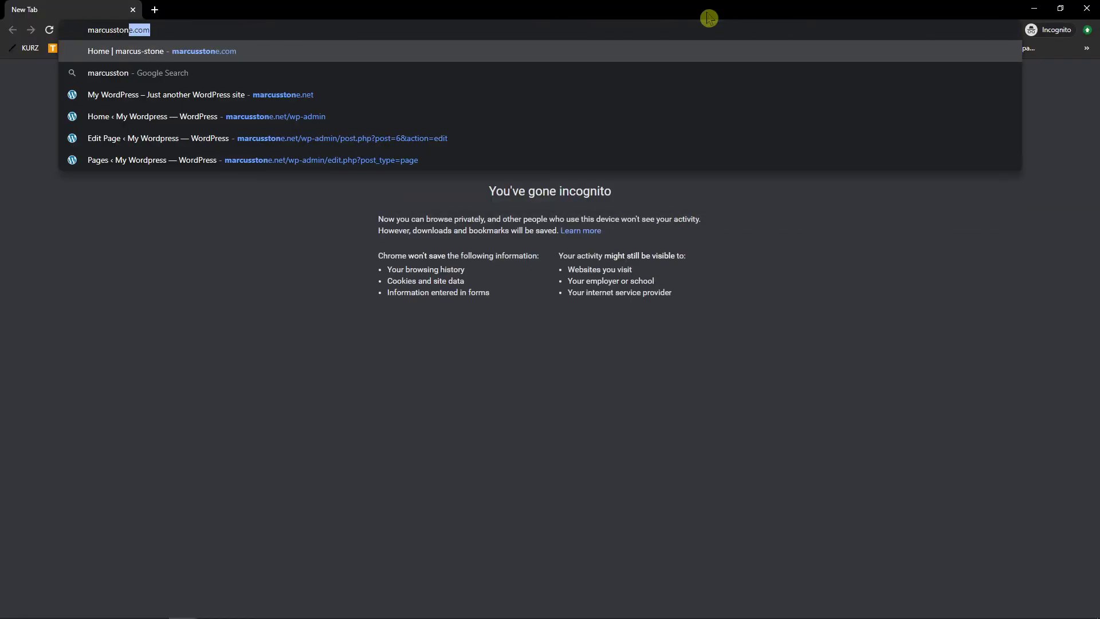
type("ne.")
key("Return")
key("alt+Tab")
key("alt+Tab")
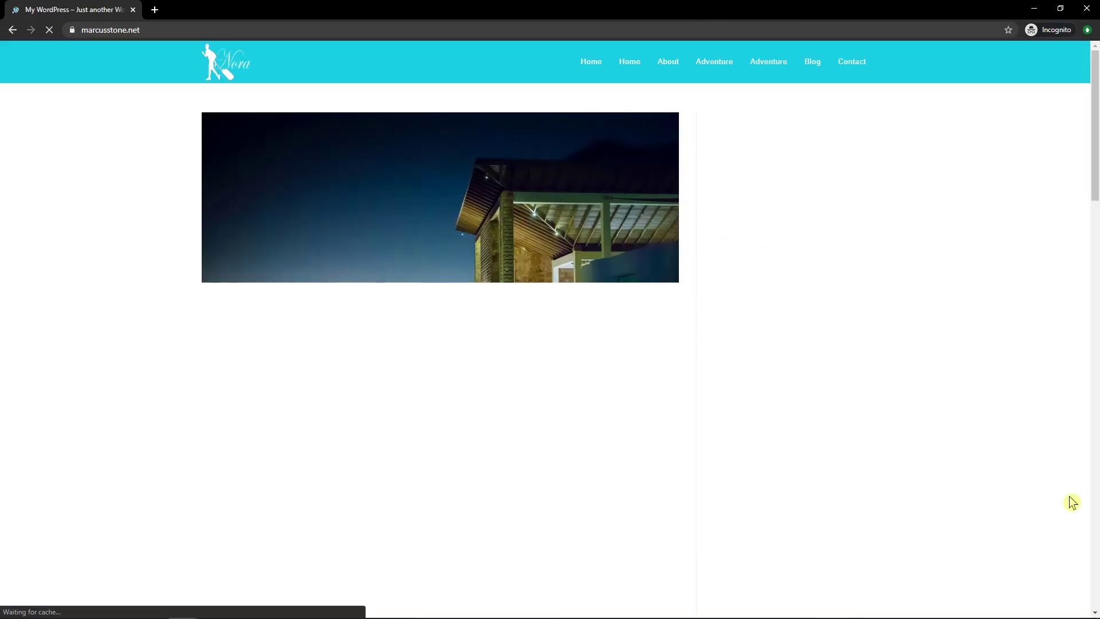
left_click(1057, 583)
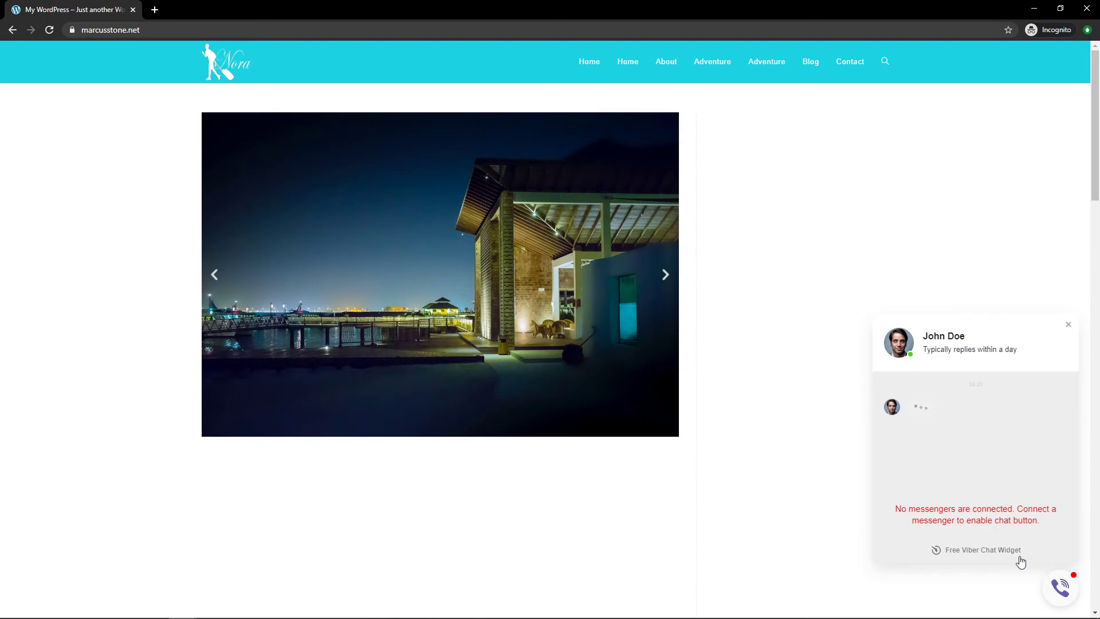